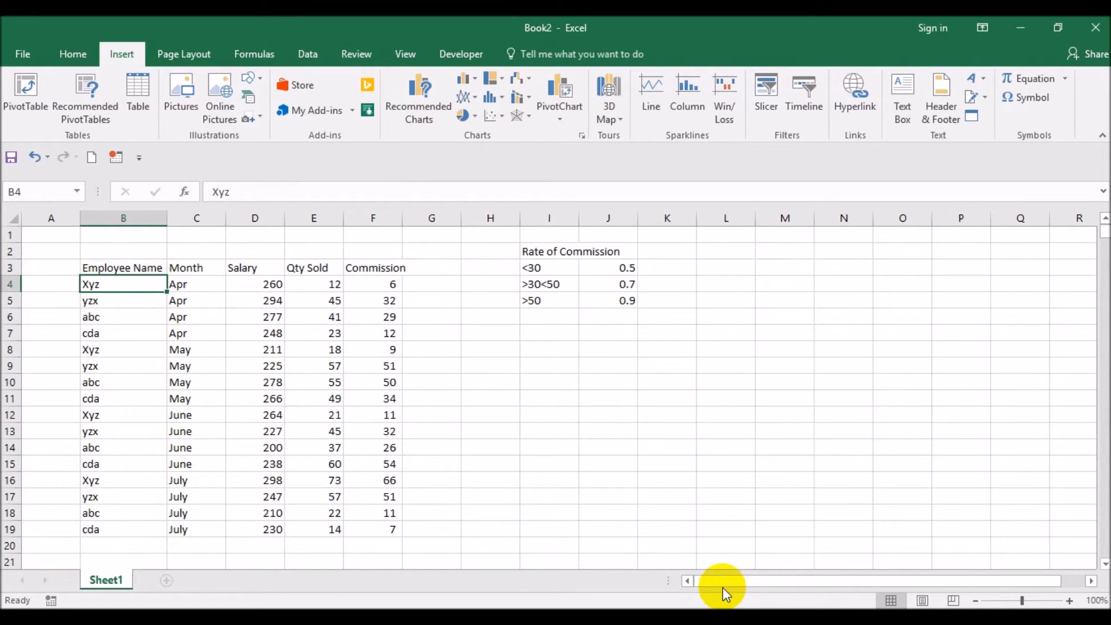
Step: Create a PivotTable from the employee data in Sheet1 range B3:F19 on a new worksheet
click(26, 103)
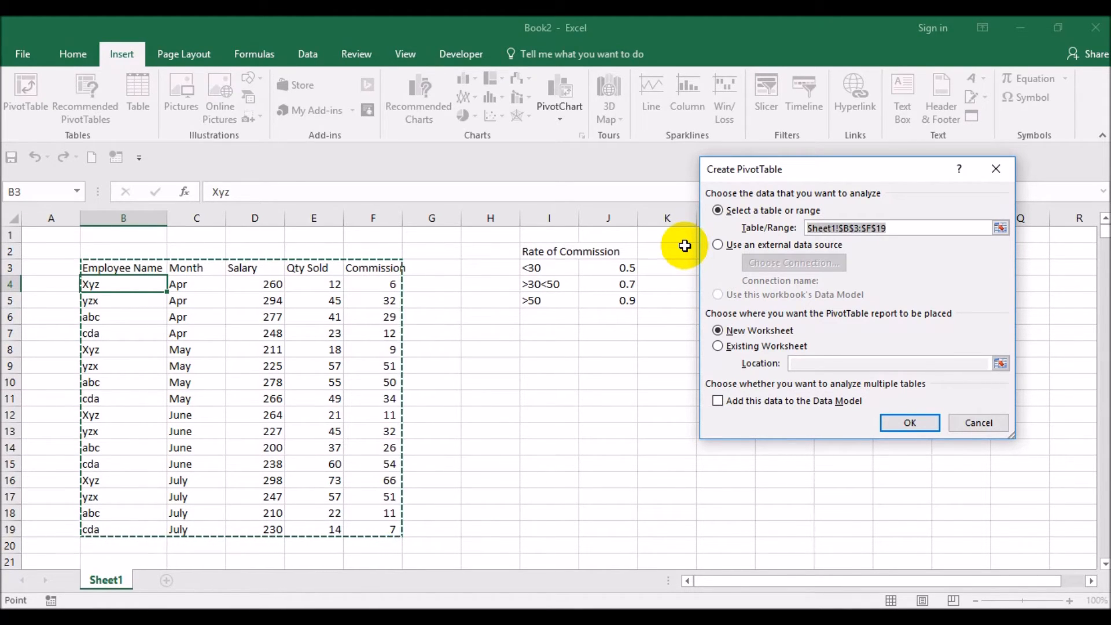
click(898, 428)
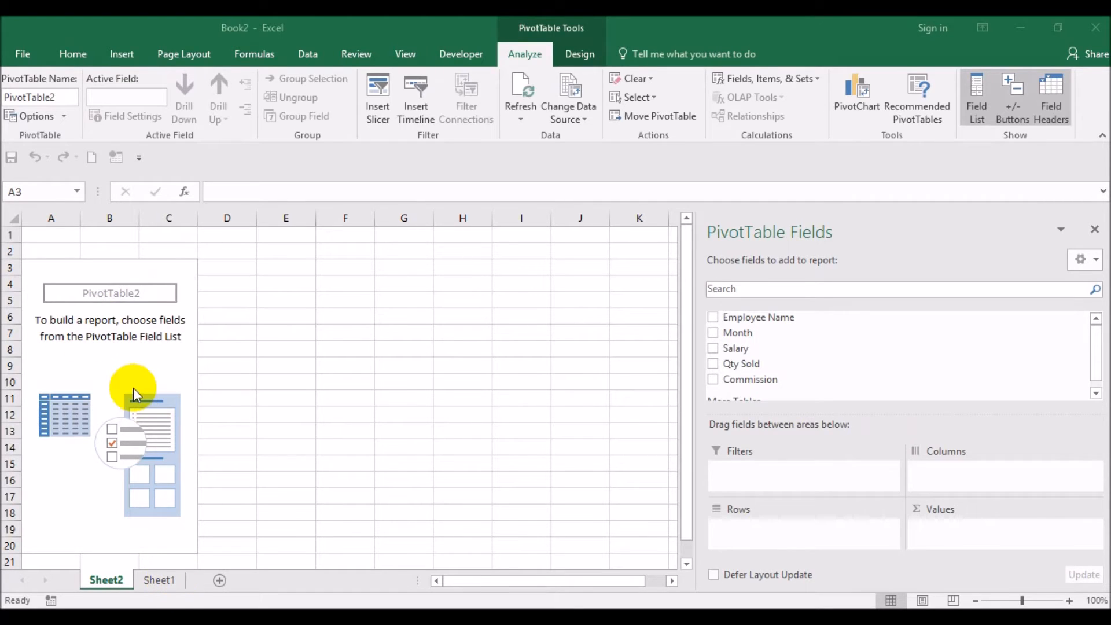
Step: Create a PivotTable from Sheet1 range I2:I5, placed on the existing worksheet at cell I7
click(163, 585)
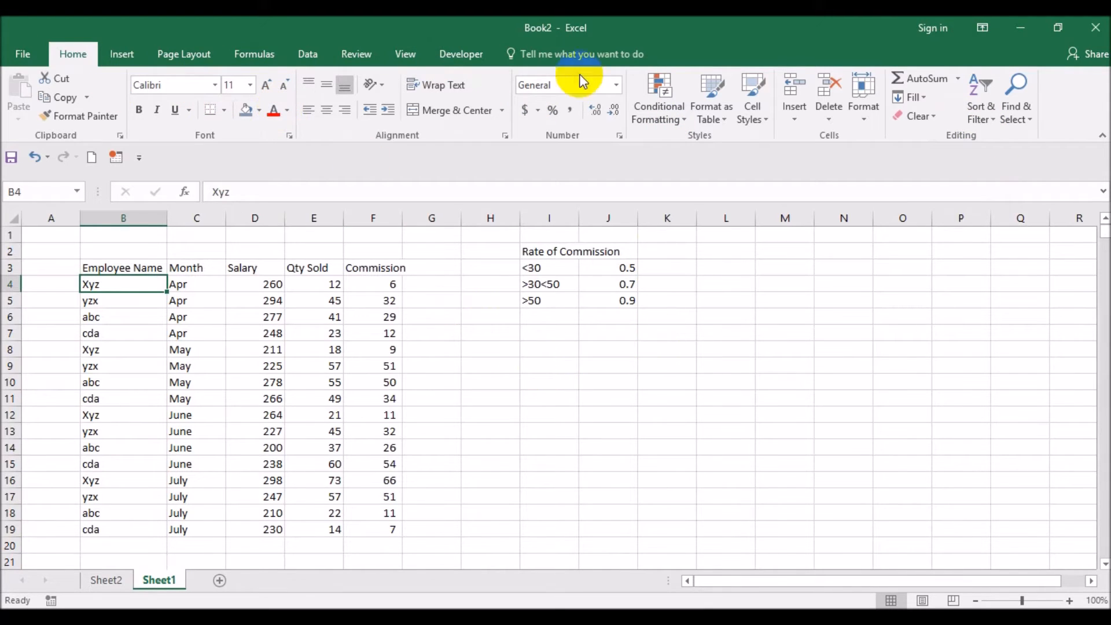
click(522, 287)
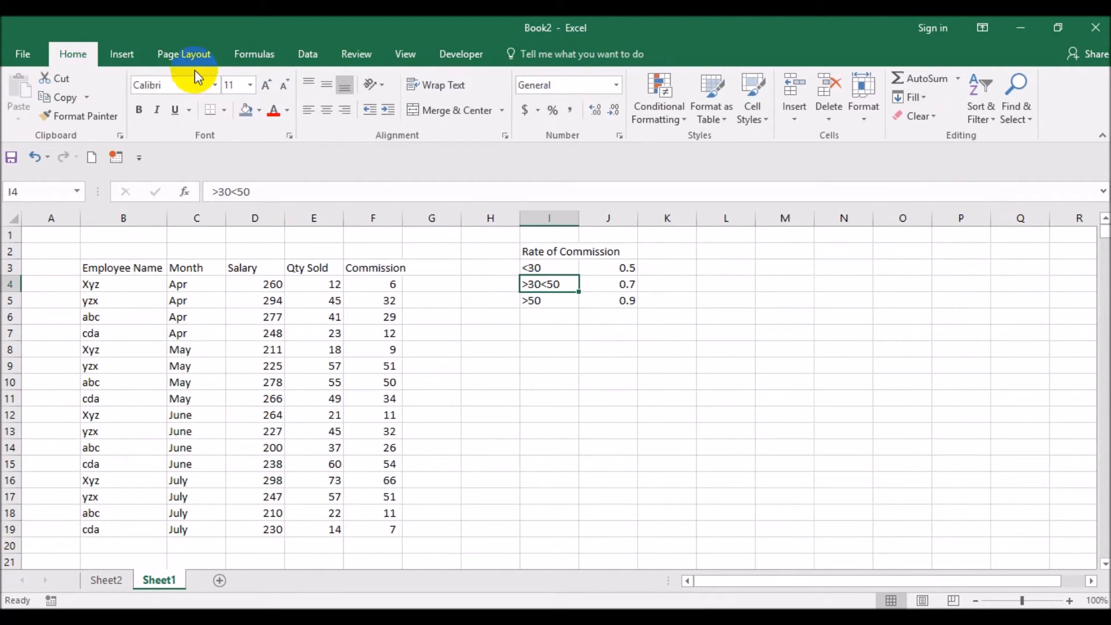
click(141, 56)
click(31, 123)
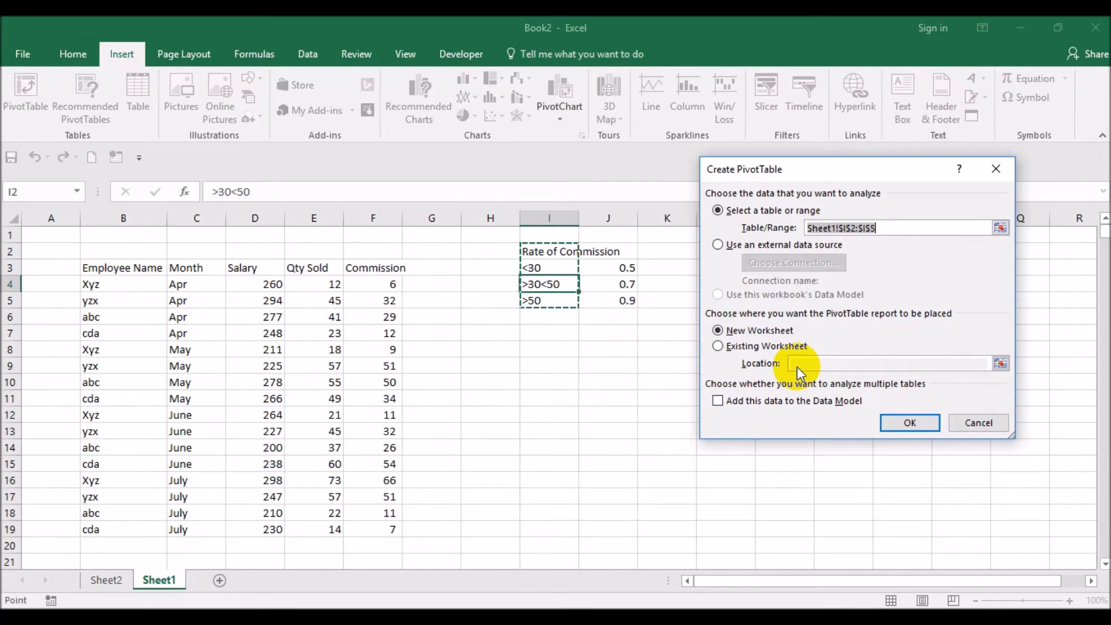
click(783, 349)
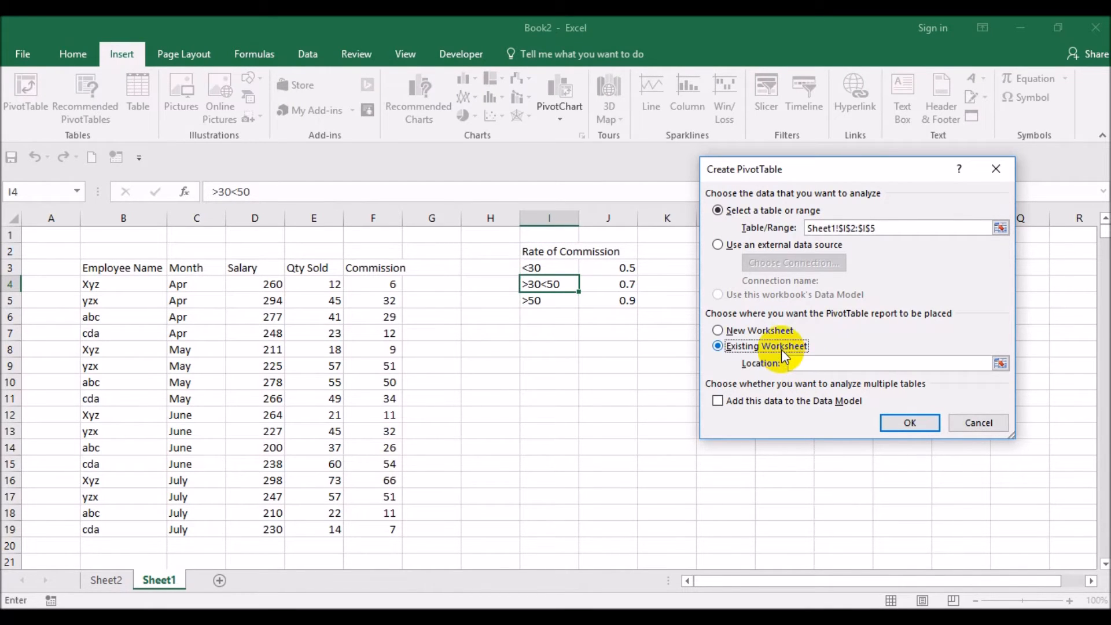
drag(831, 168, 809, 68)
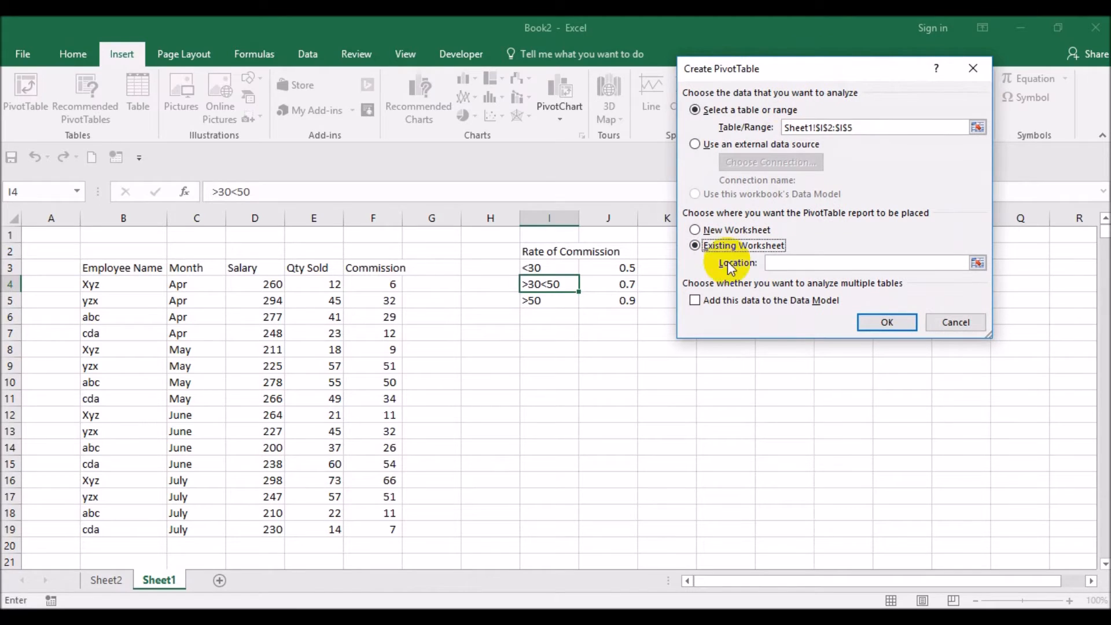
click(547, 332)
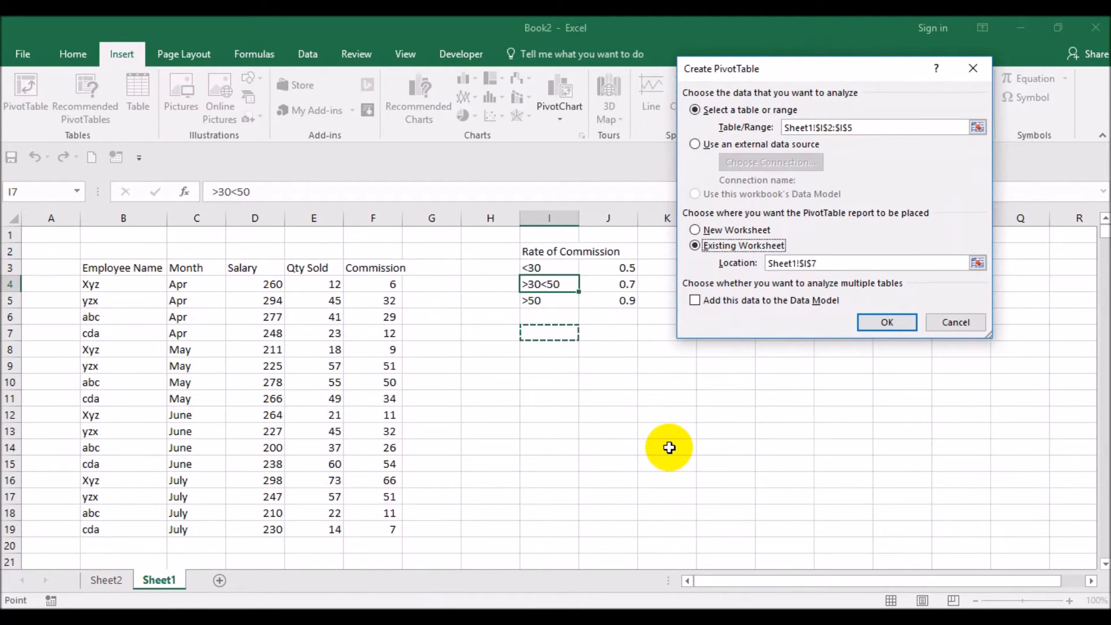
click(906, 327)
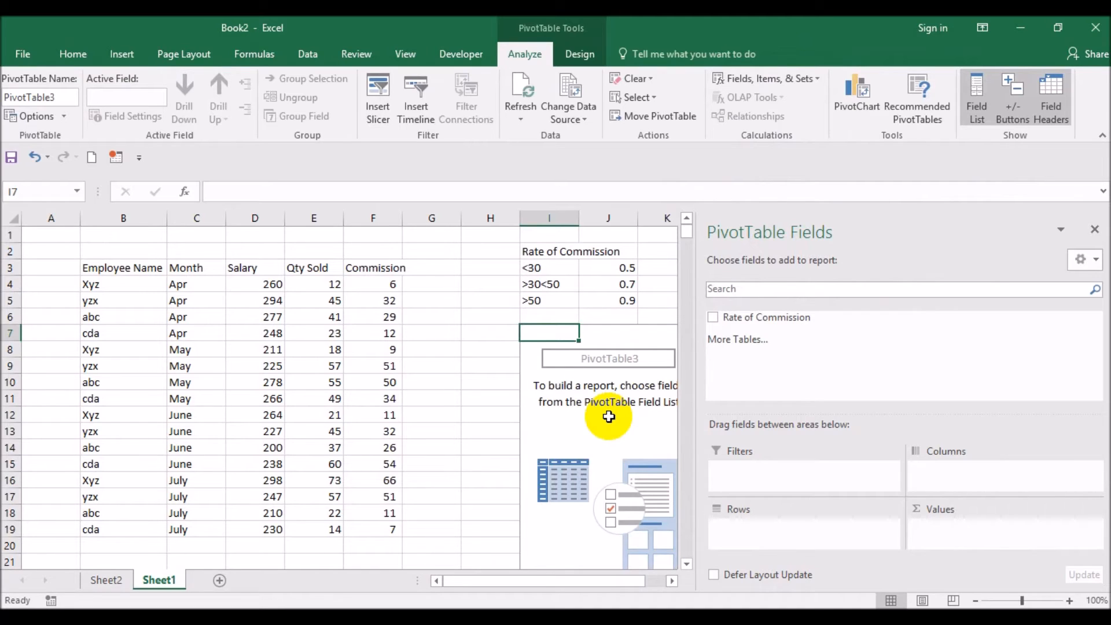
Step: Close the PivotTable field list and show it again for the PivotTable on Sheet2
click(1094, 229)
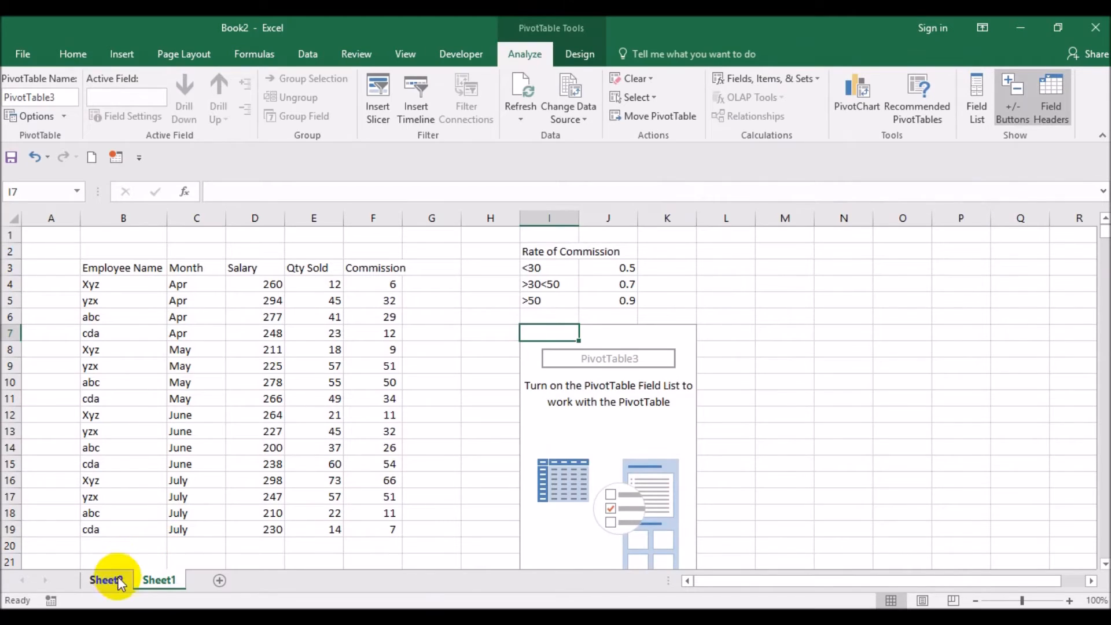
click(109, 579)
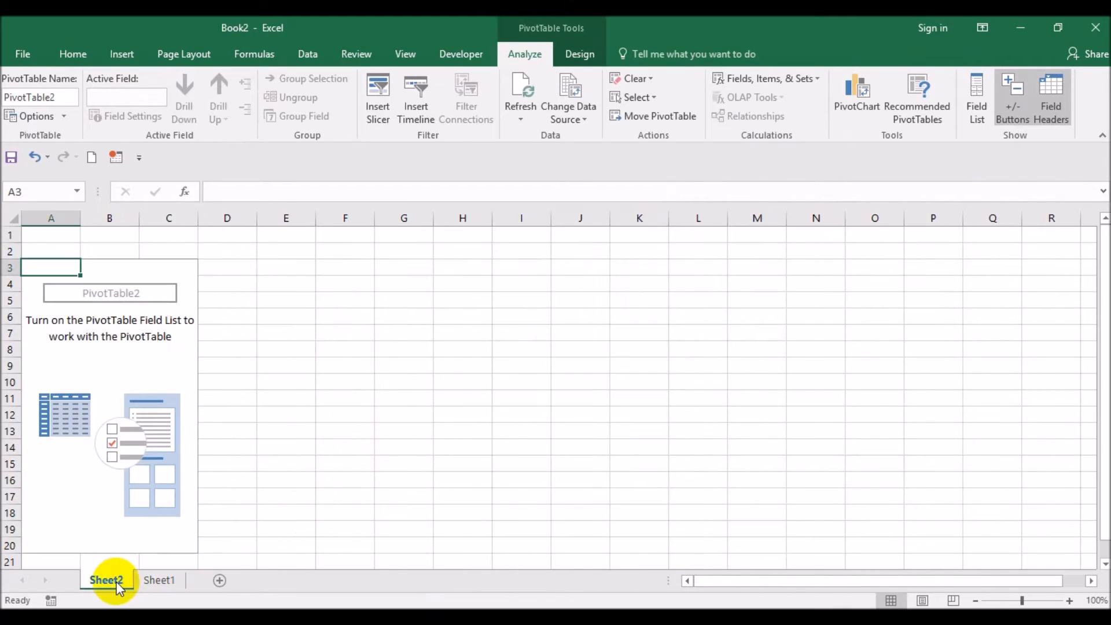
click(104, 394)
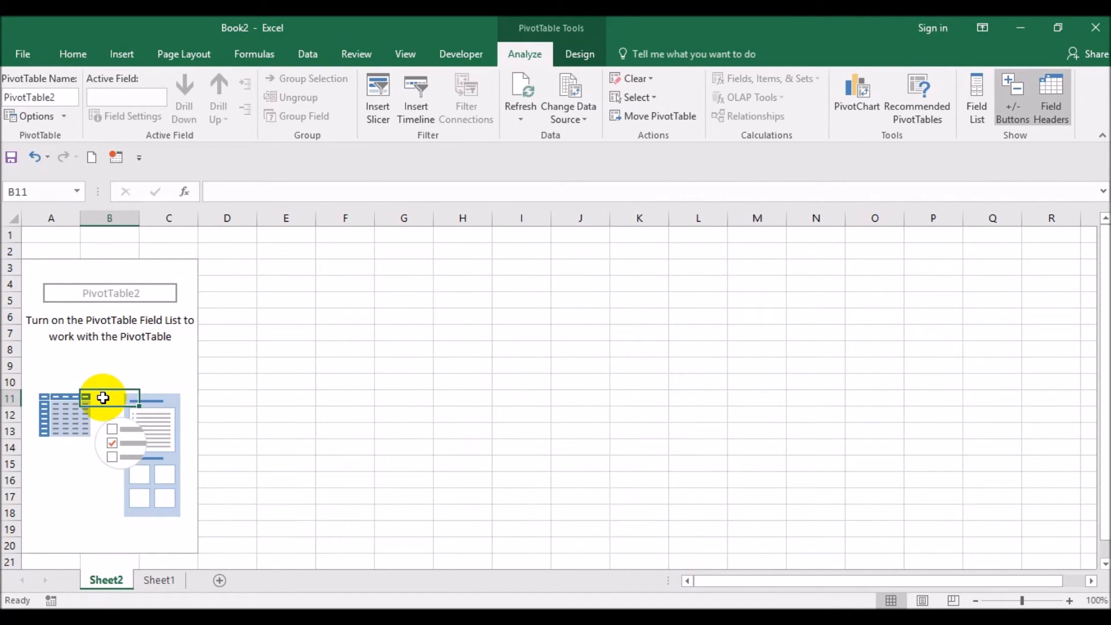
right_click(103, 397)
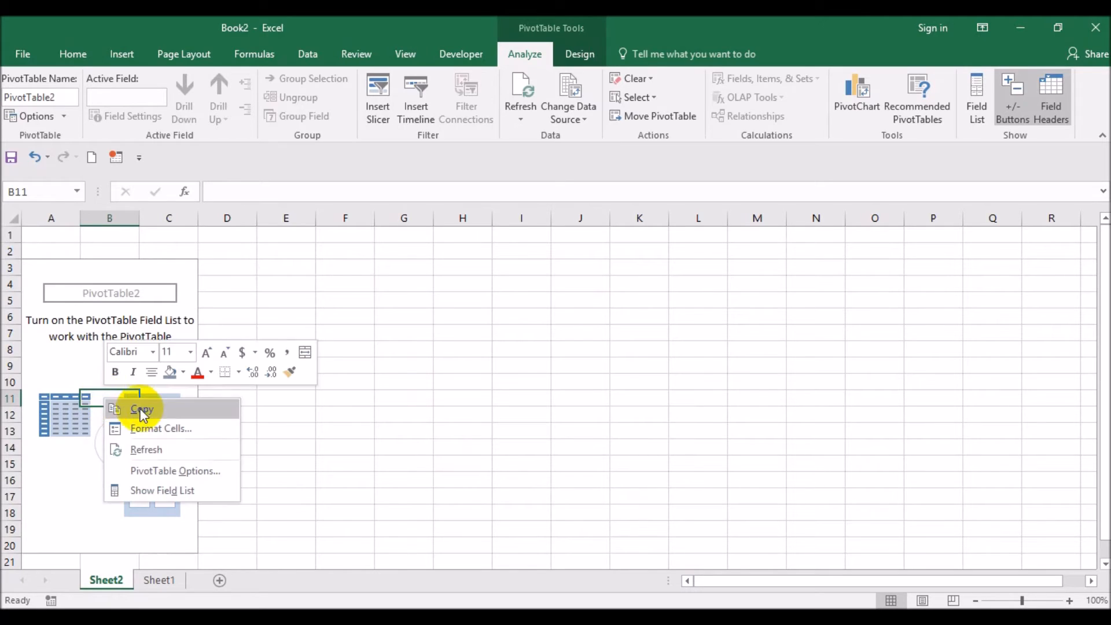
click(170, 490)
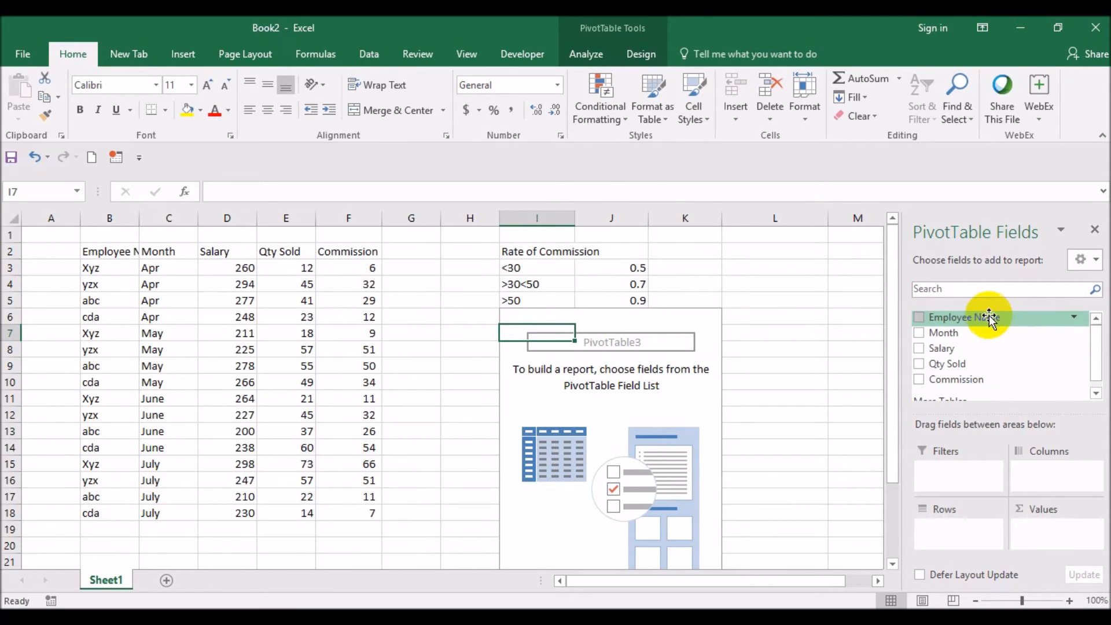
Step: Add Employee Name as rows and Salary as summed values to the PivotTable
drag(989, 319, 988, 319)
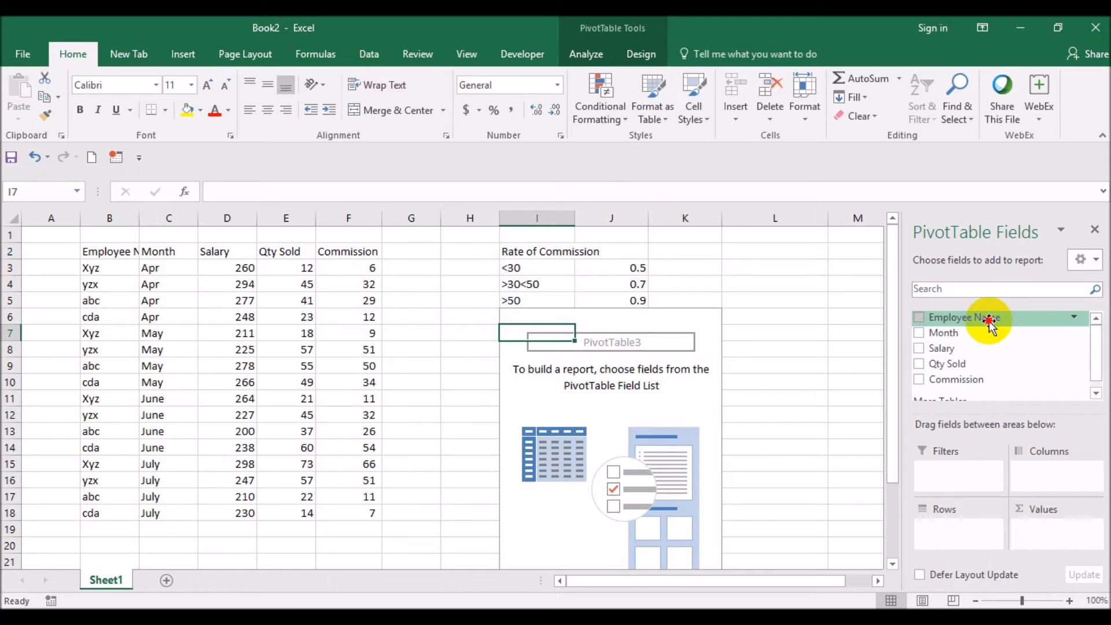
drag(989, 320, 990, 321)
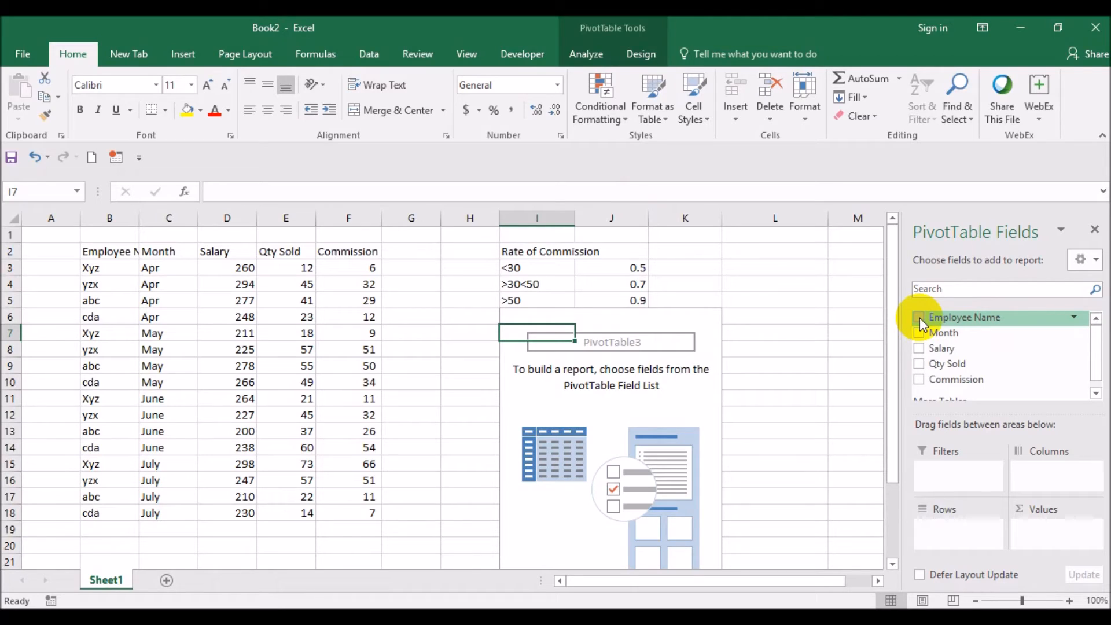
click(919, 319)
click(920, 349)
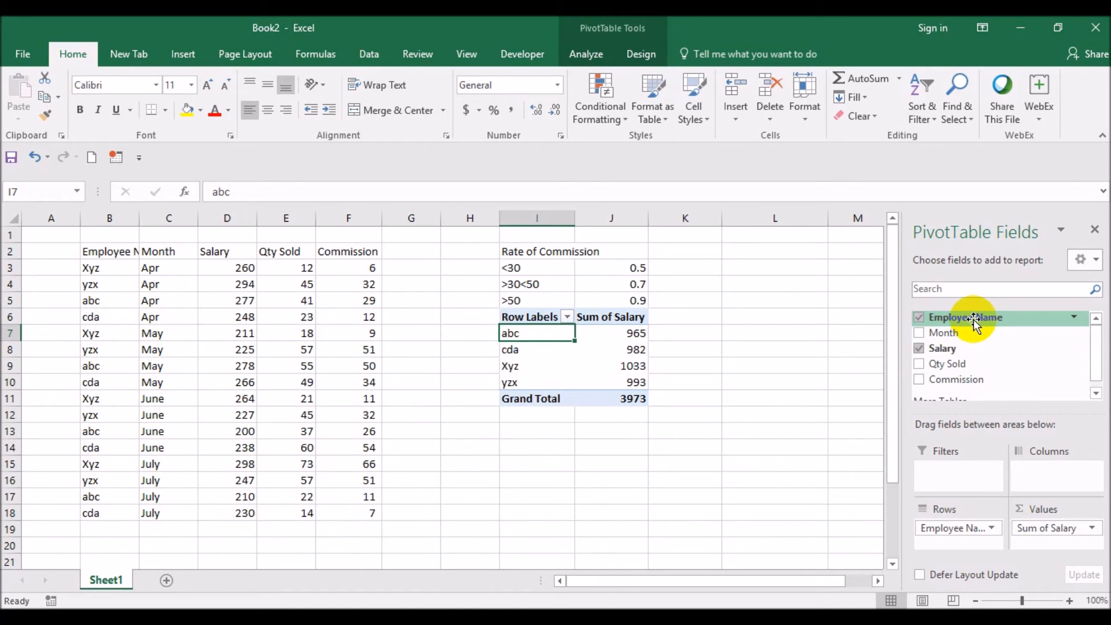
drag(976, 529, 936, 376)
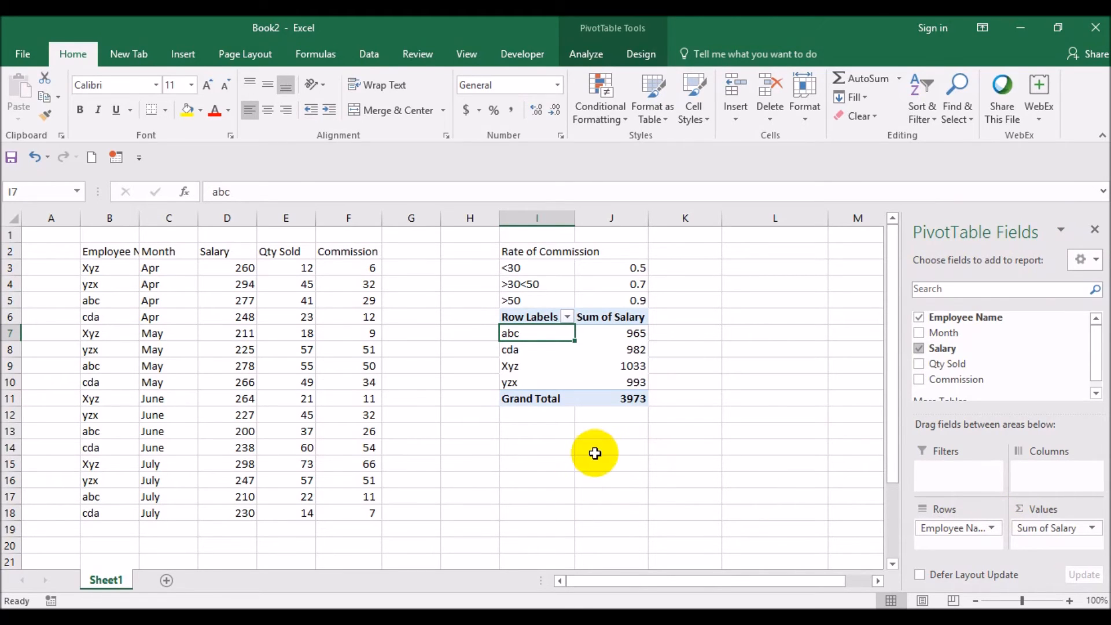
Step: Select a cell outside the PivotTable, and reselect one inside it to bring back its field list
click(616, 366)
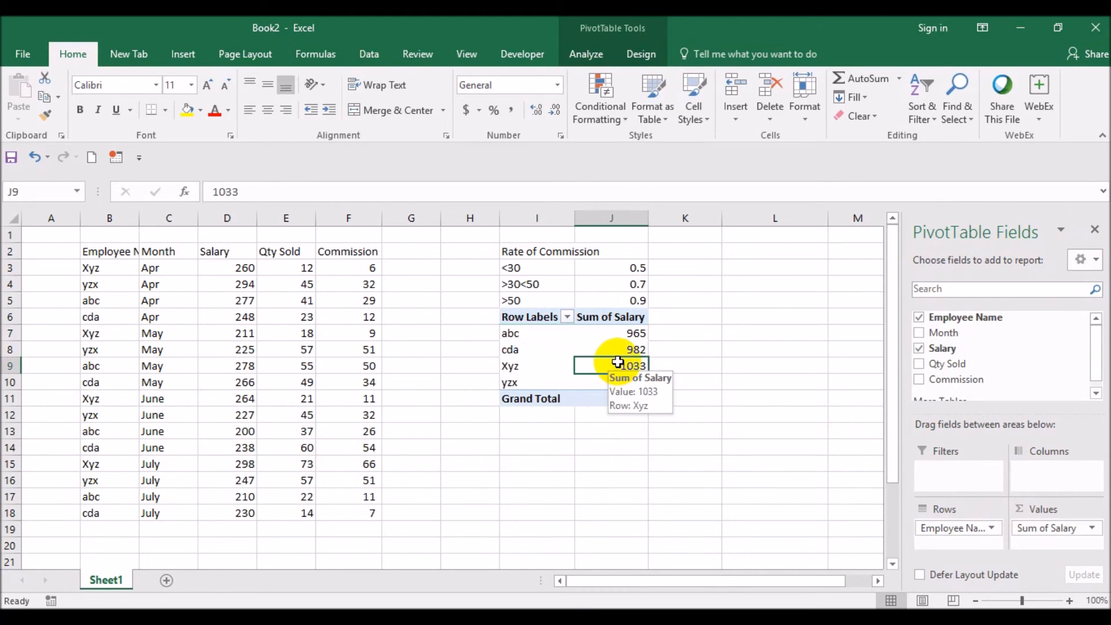
click(579, 429)
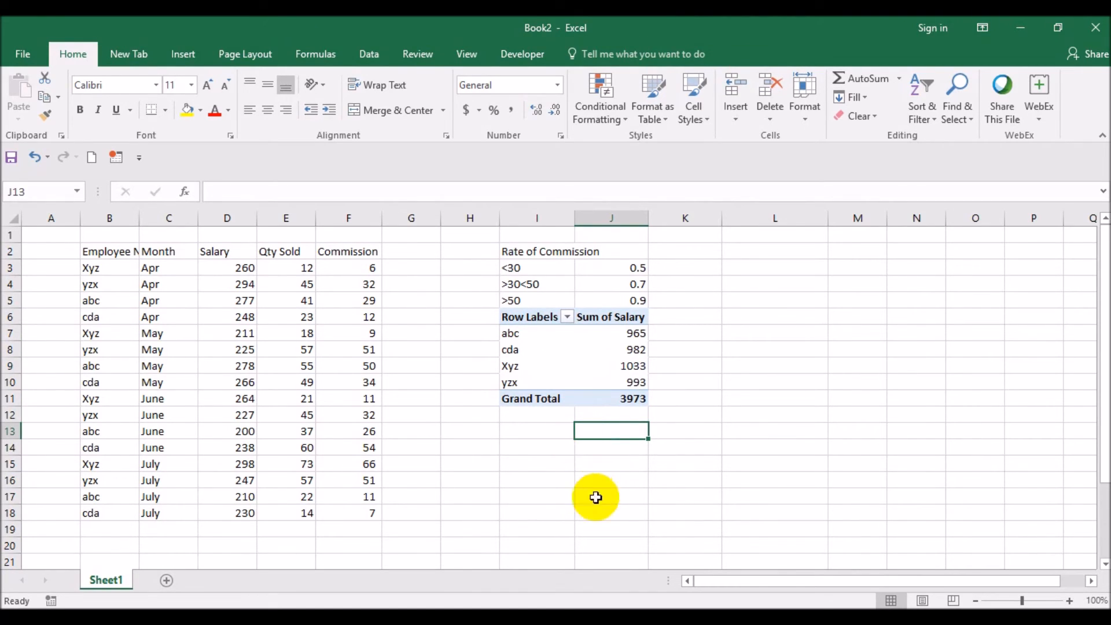
click(615, 381)
mouse_move(616, 381)
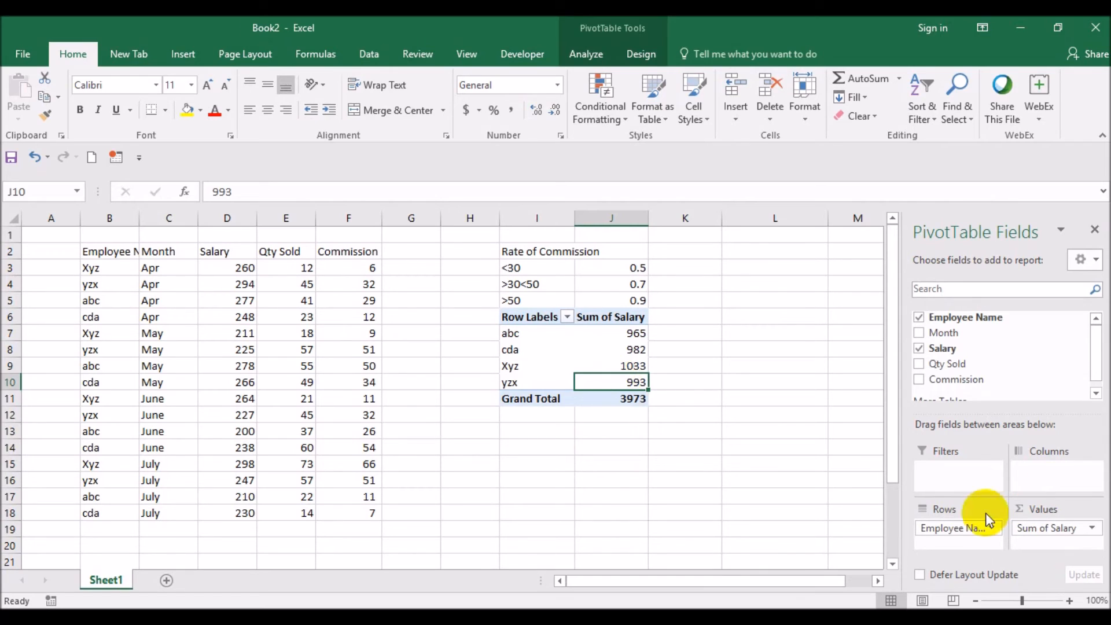
mouse_move(924, 512)
mouse_down()
mouse_move(831, 531)
mouse_move(922, 514)
mouse_up()
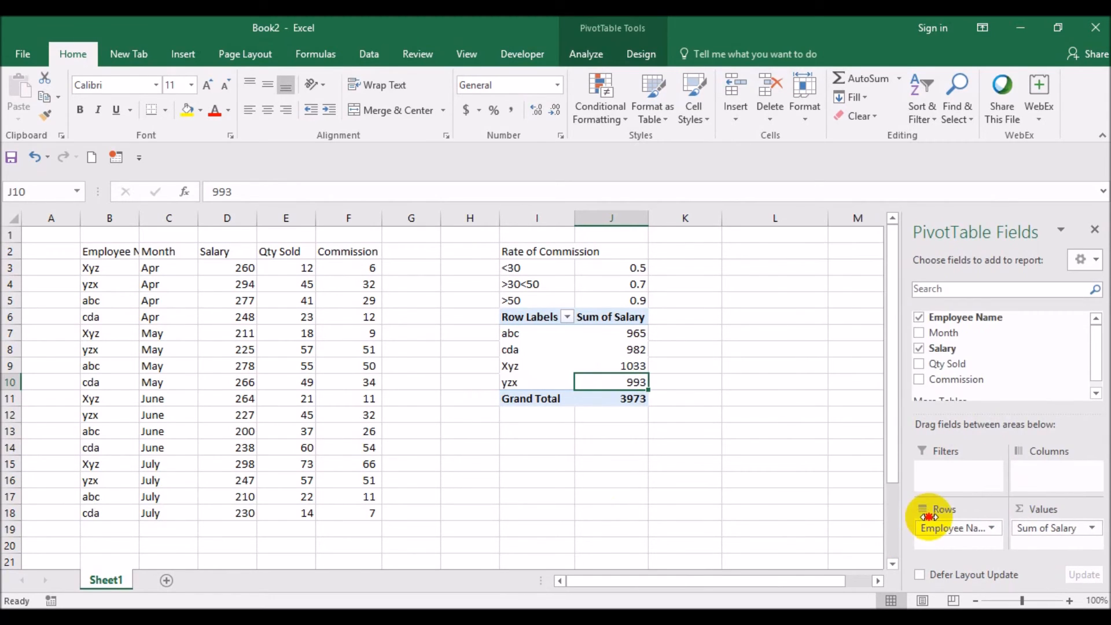
Step: Close the PivotTable field list and show it again from a value cell in the PivotTable
click(1094, 232)
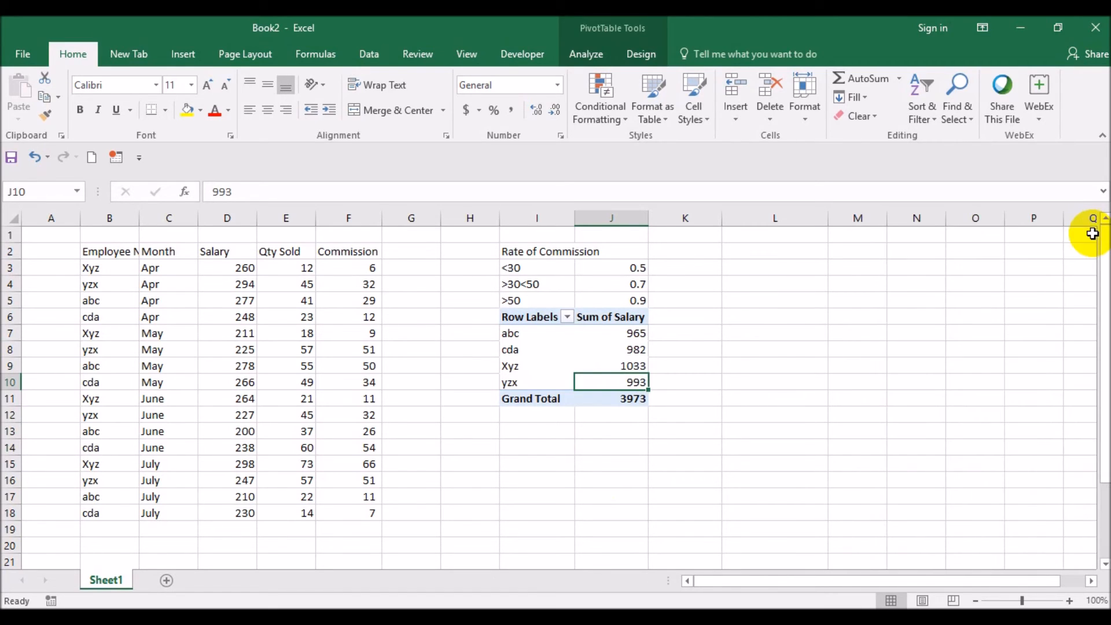
right_click(632, 383)
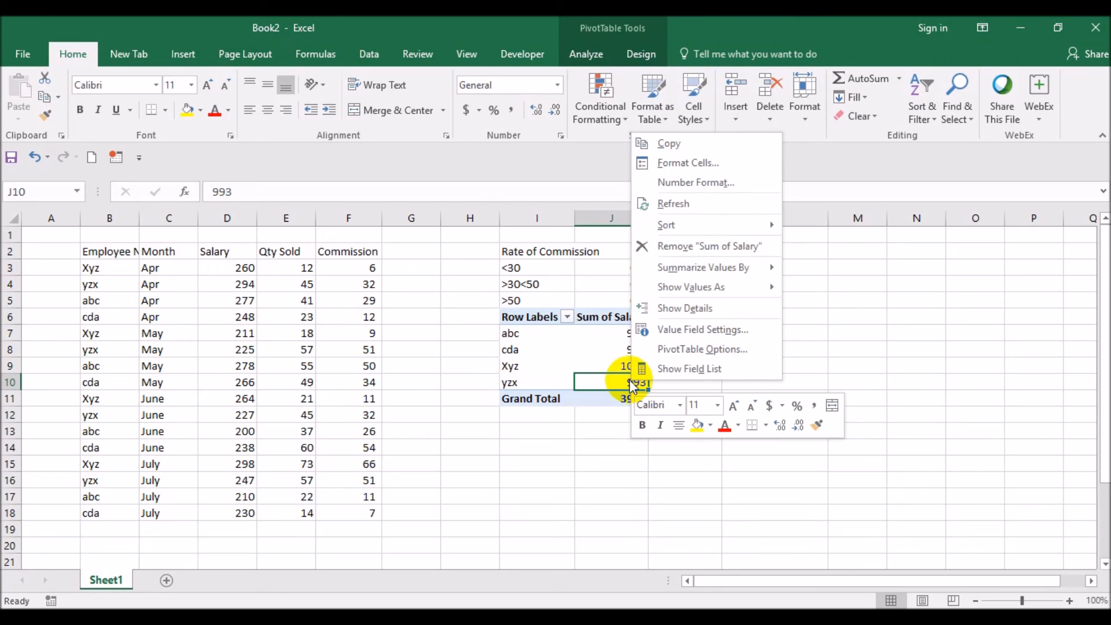
click(662, 375)
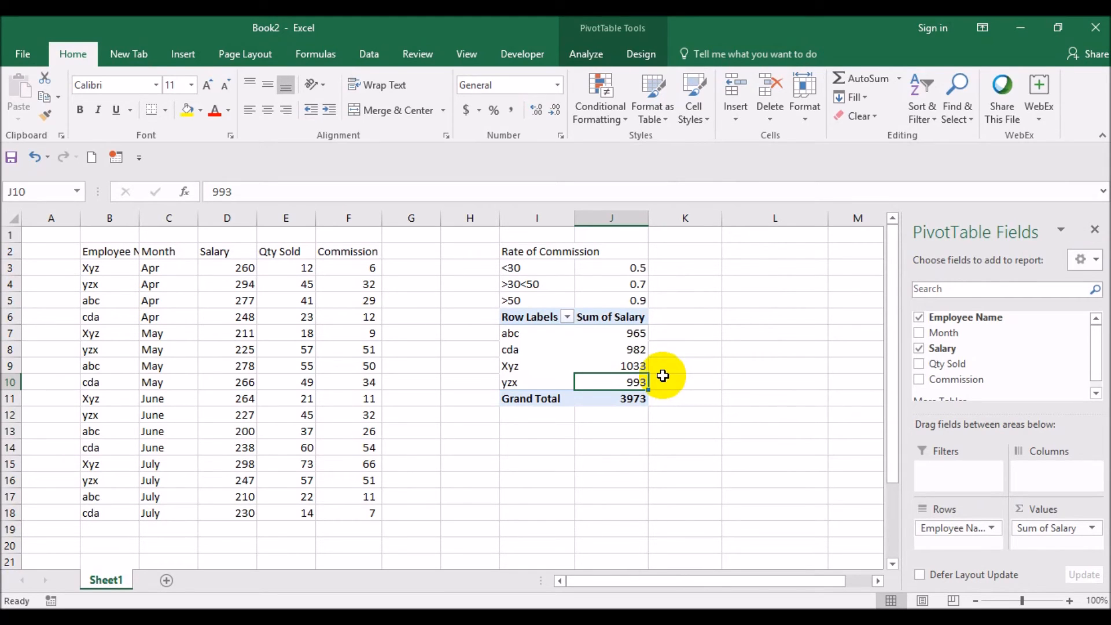
click(663, 376)
click(590, 367)
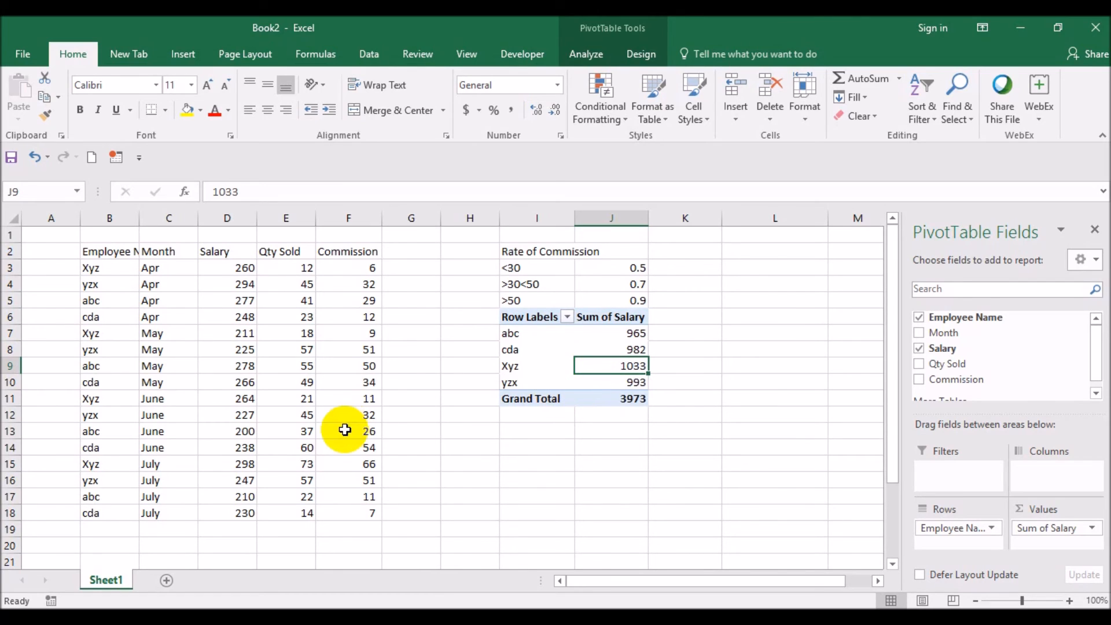
Step: Clear the April salary of employee abc in cell D5 of the source data
click(244, 308)
key(Delete)
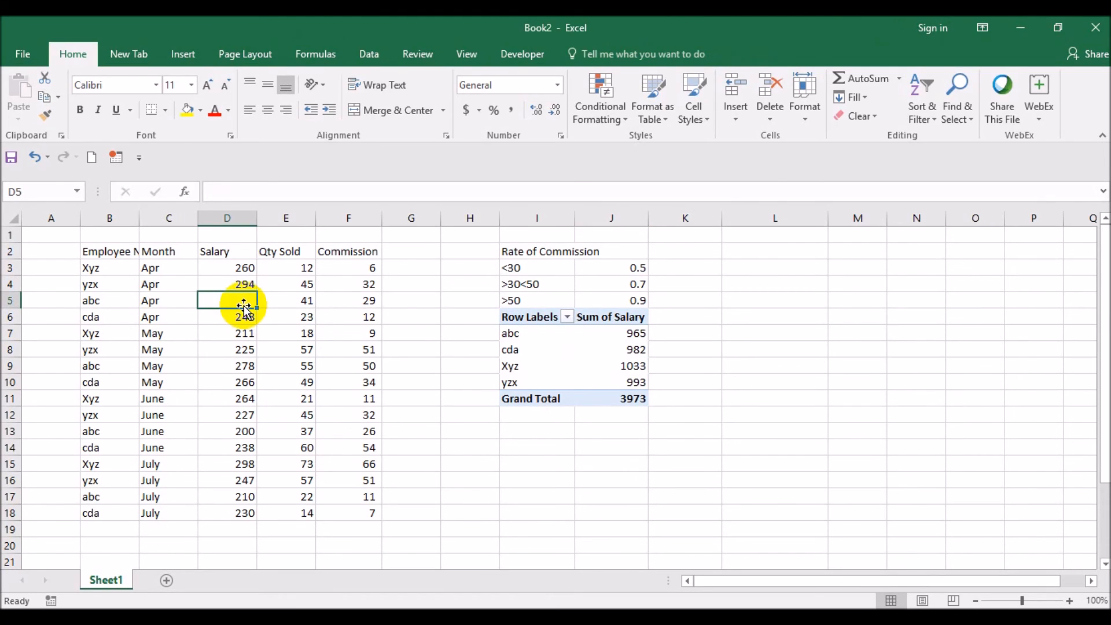
Step: Remove the Salary and Employee Name fields from the PivotTable
click(615, 367)
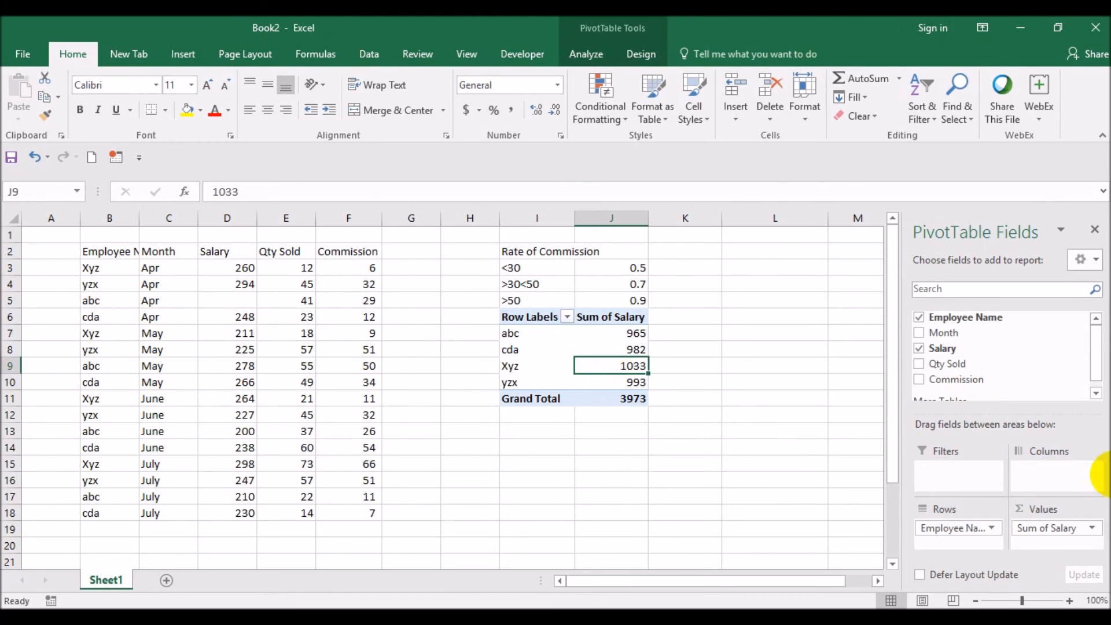
click(919, 348)
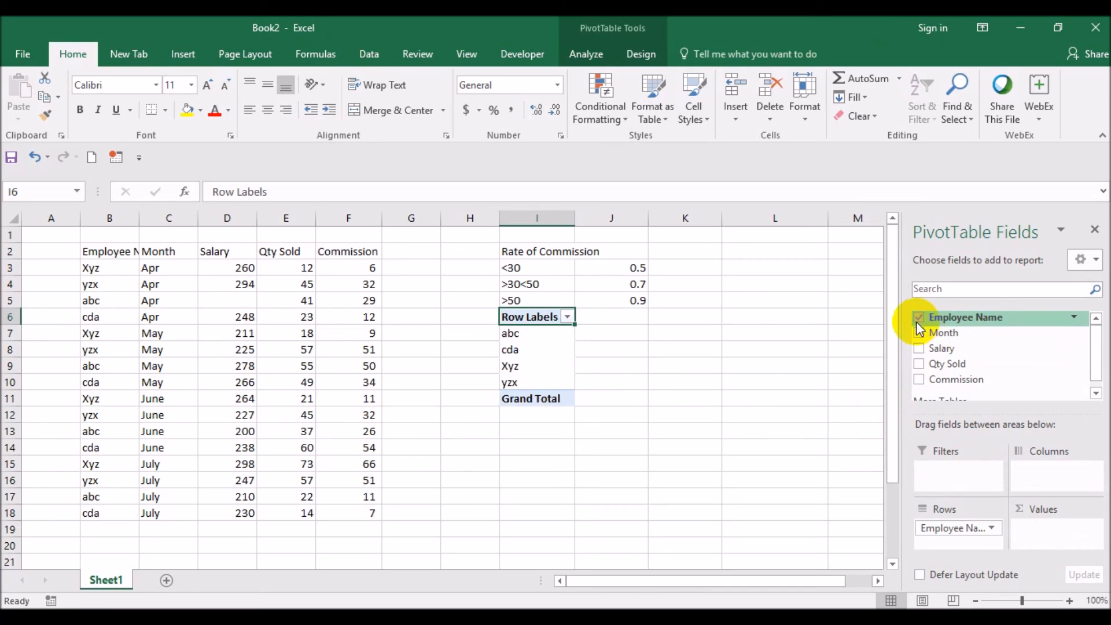
click(919, 318)
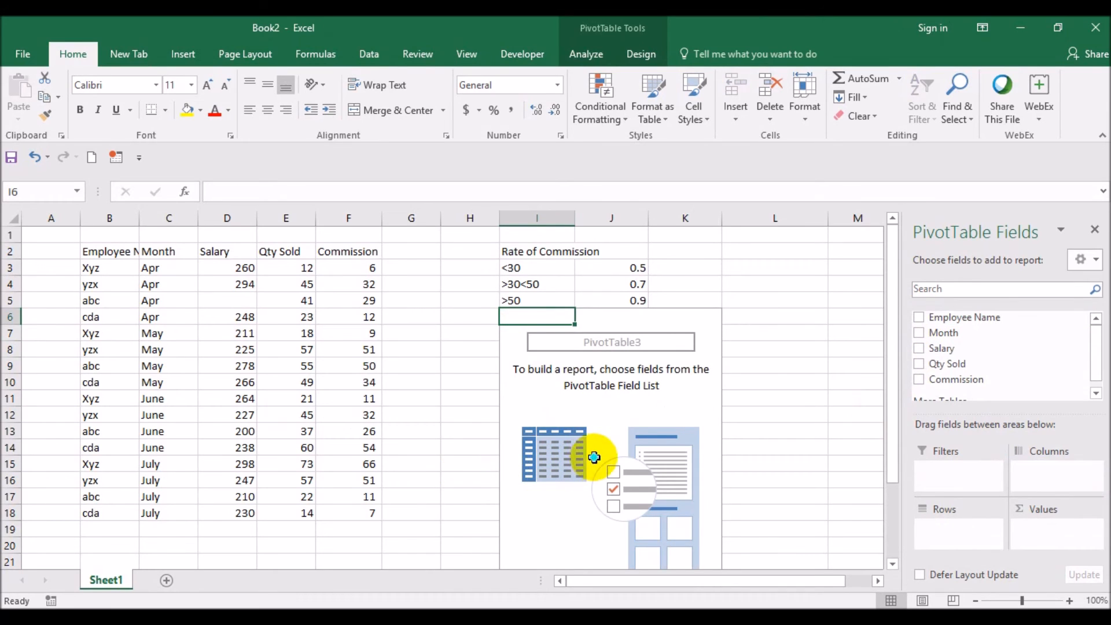
Step: Refresh the empty PivotTable so that it picks up the changed source data
right_click(595, 457)
key(Escape)
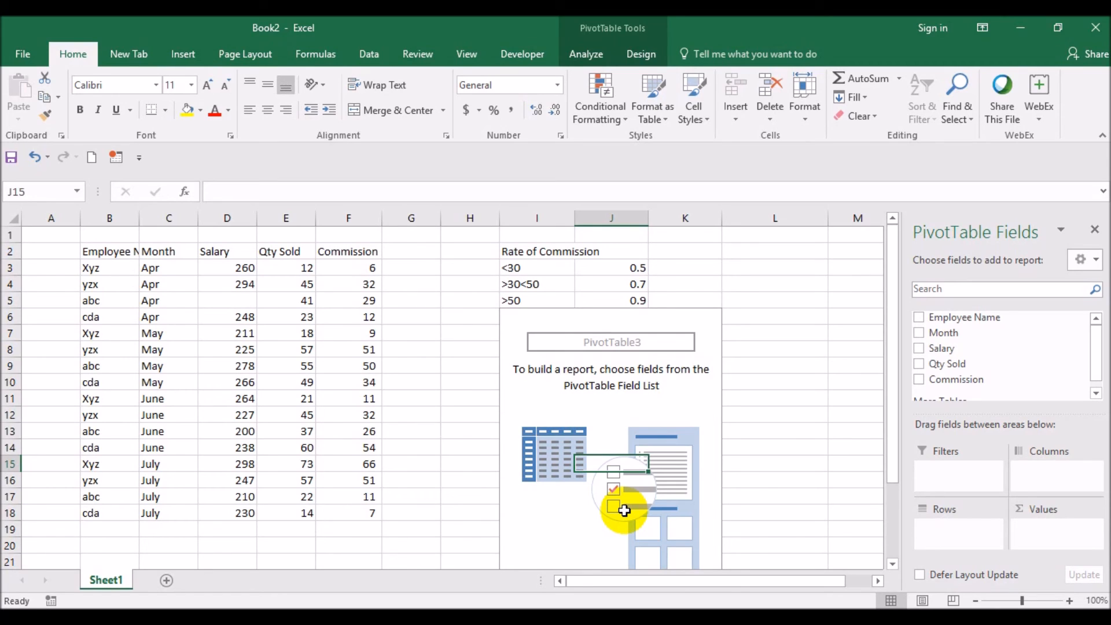
right_click(622, 425)
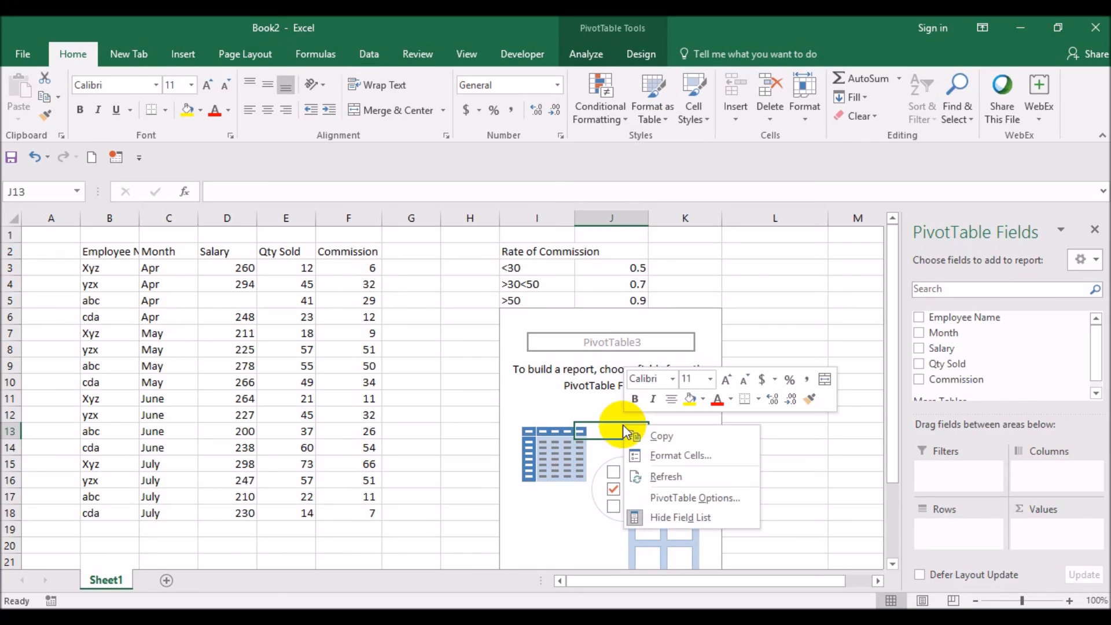
click(664, 476)
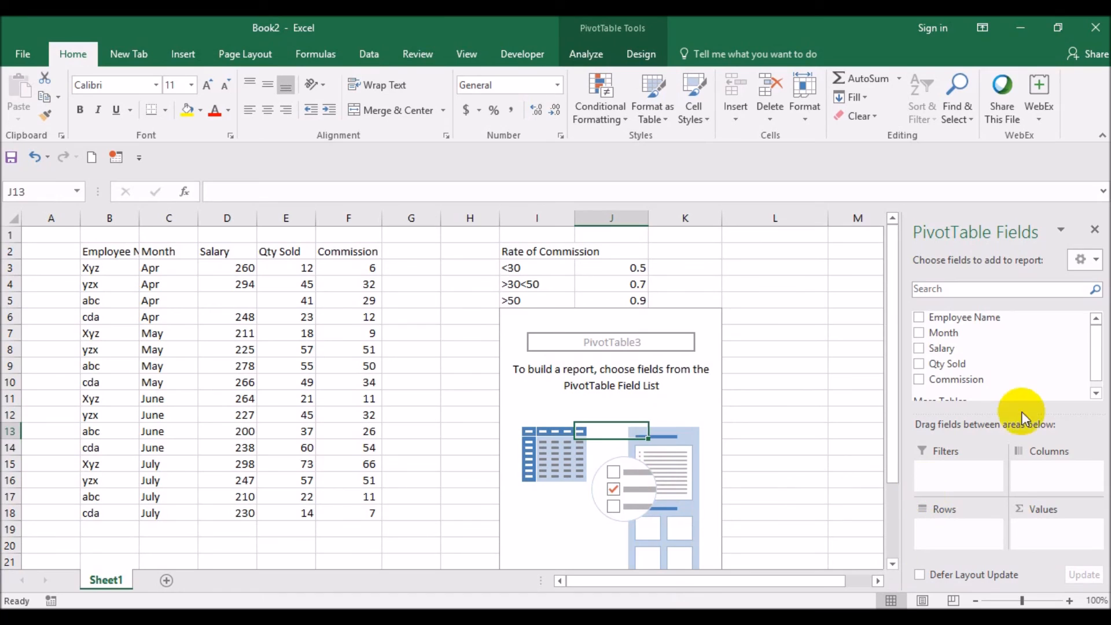
Step: Add Employee Name and Salary as rows and Commission as summed values to the refreshed PivotTable
click(919, 317)
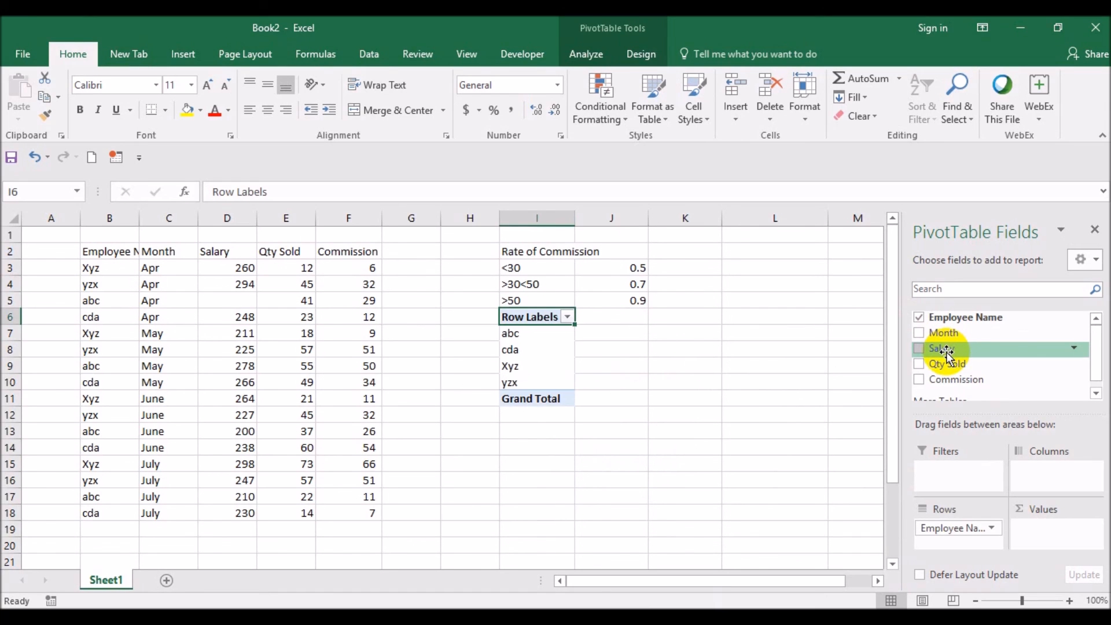
click(921, 350)
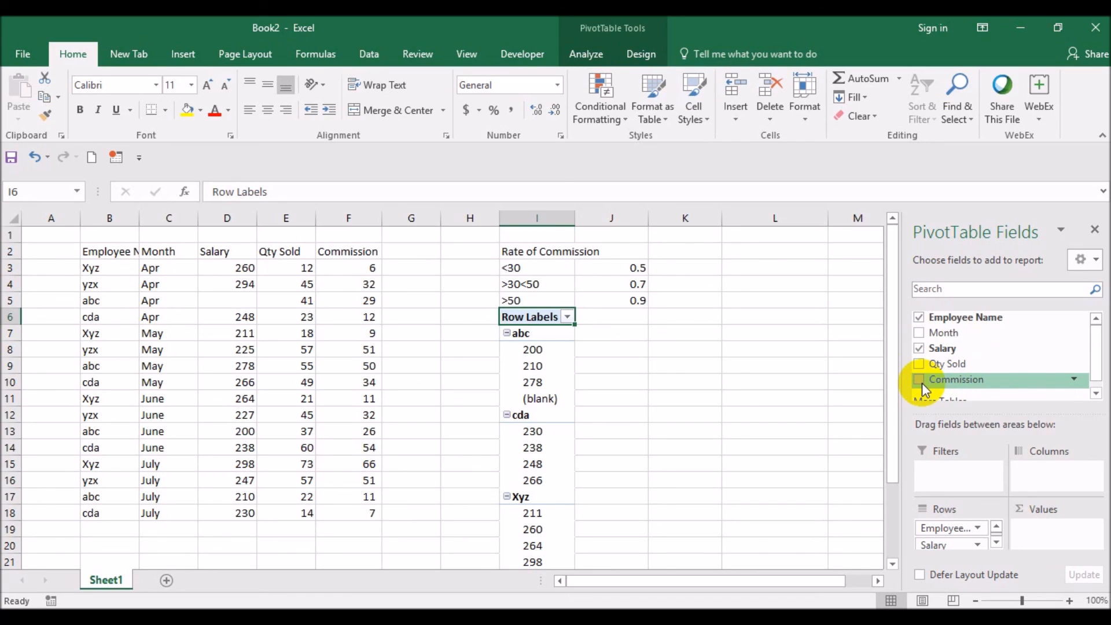
click(921, 381)
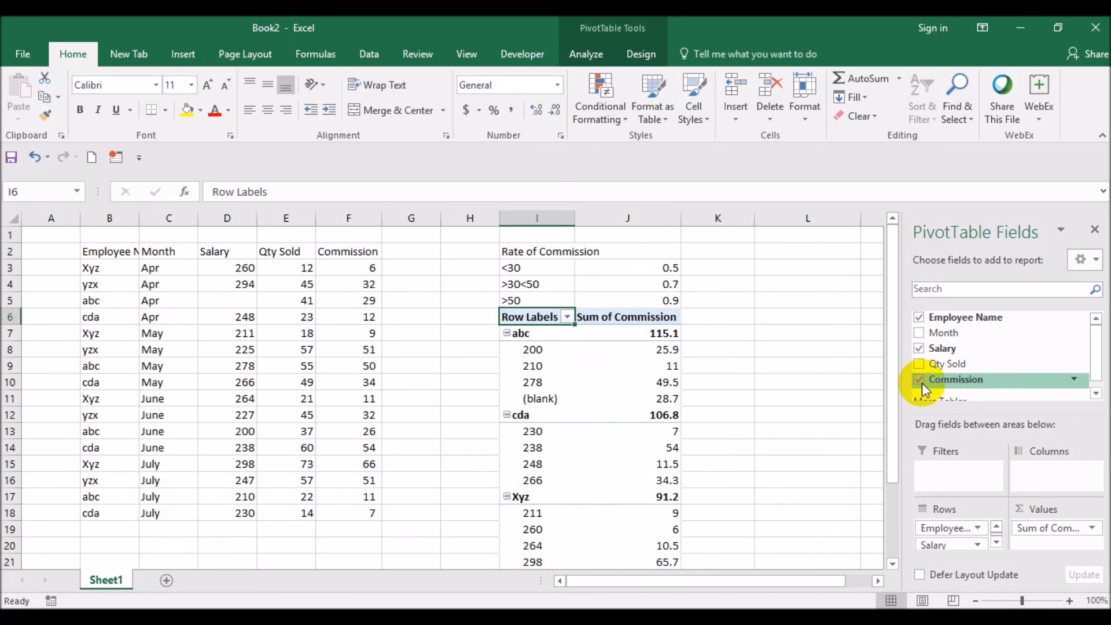